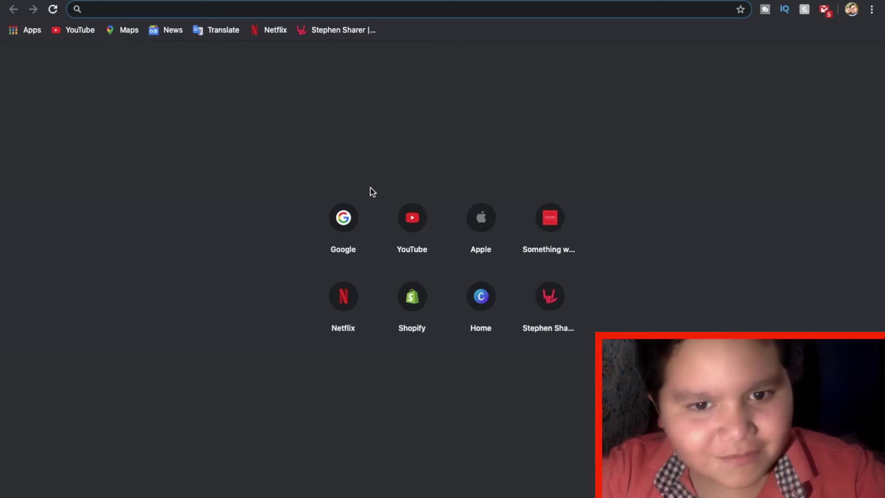
- Open the YouTube site and go to YouTube Studio for the signed-in channel
click(413, 227)
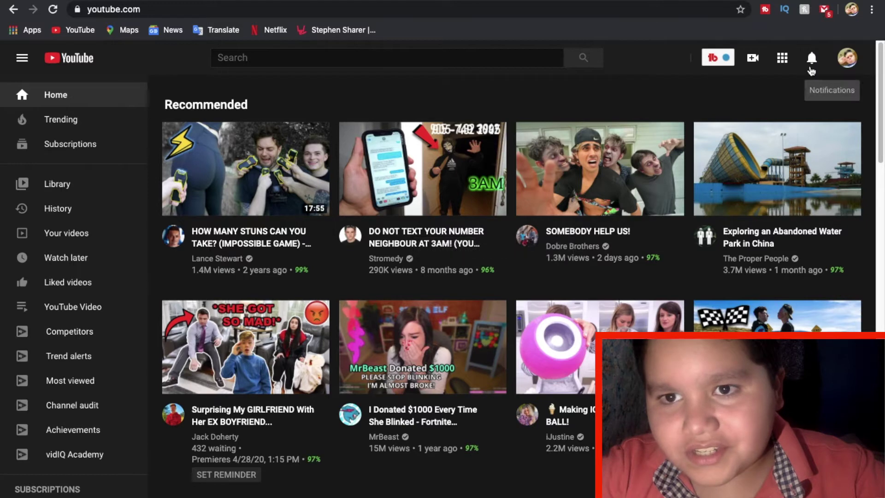
click(843, 61)
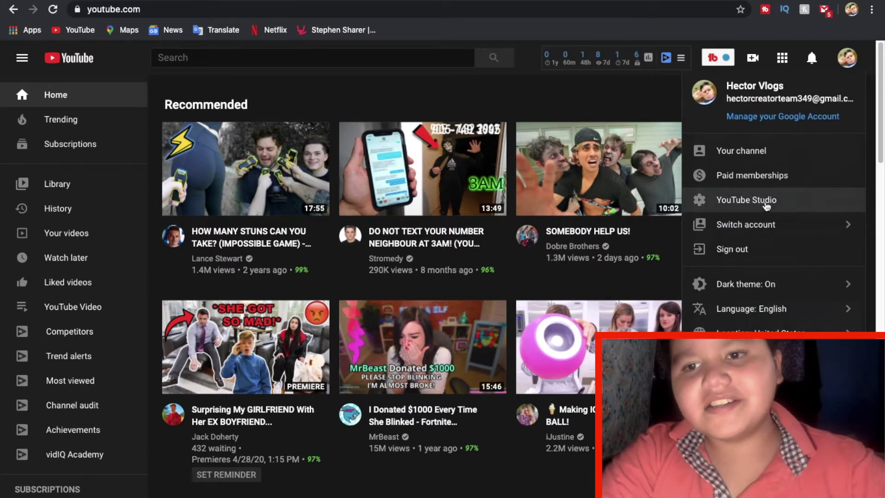
click(765, 203)
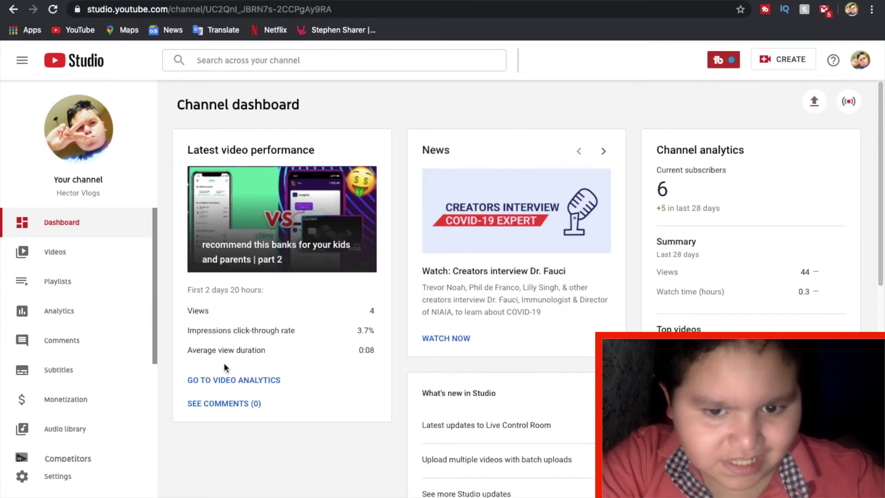
- Look through the channel dashboard, from the latest video performance to the Creator Insider and recent subscribers cards
scroll(228, 330, down, 10)
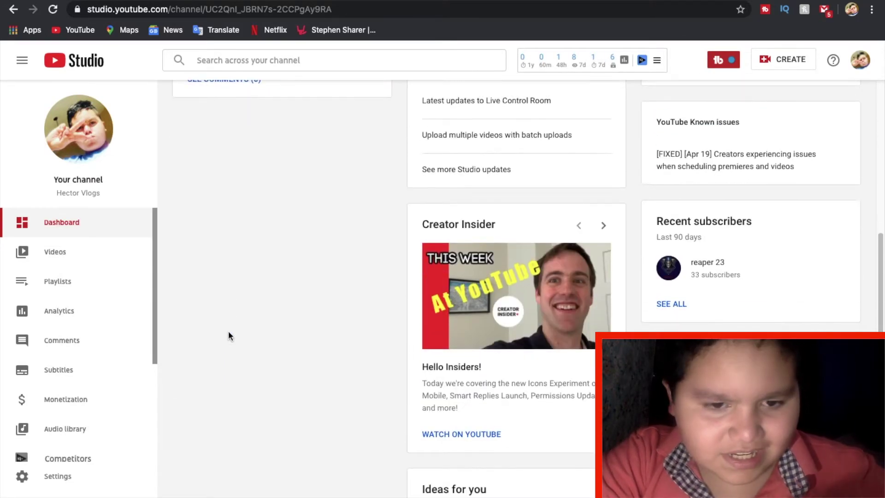
scroll(228, 331, up, 10)
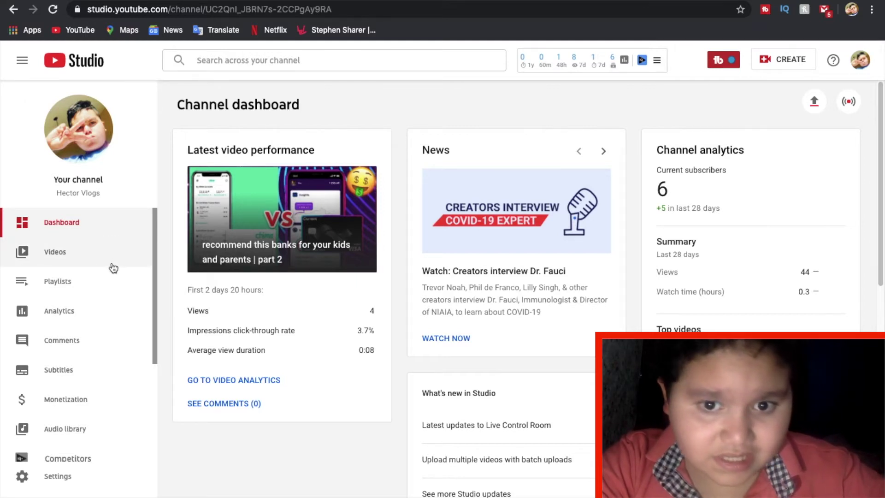
scroll(445, 352, down, 10)
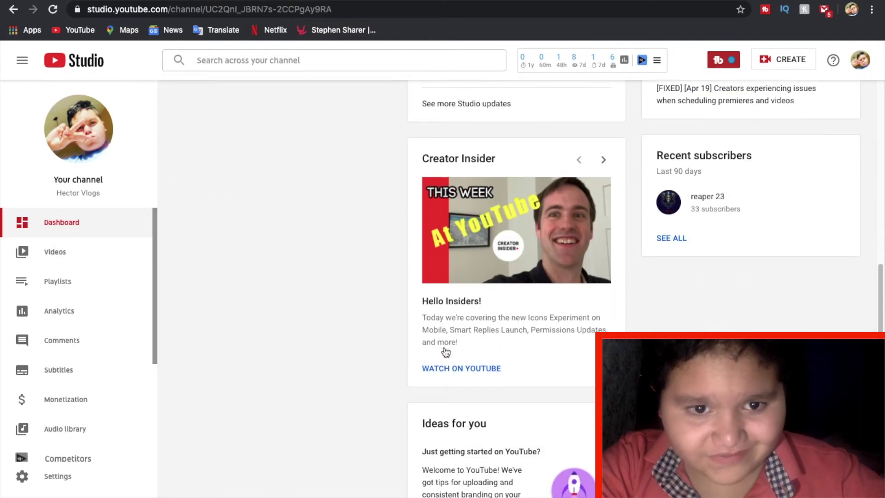
scroll(444, 343, up, 10)
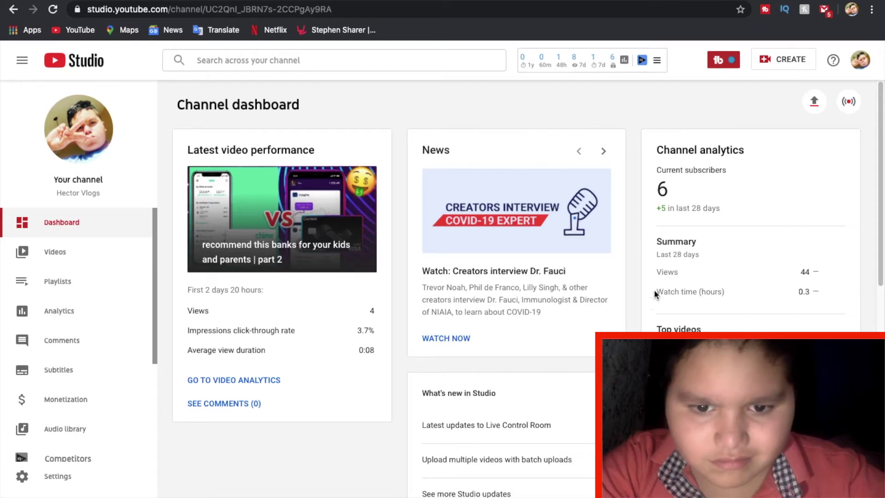
scroll(528, 288, down, 9)
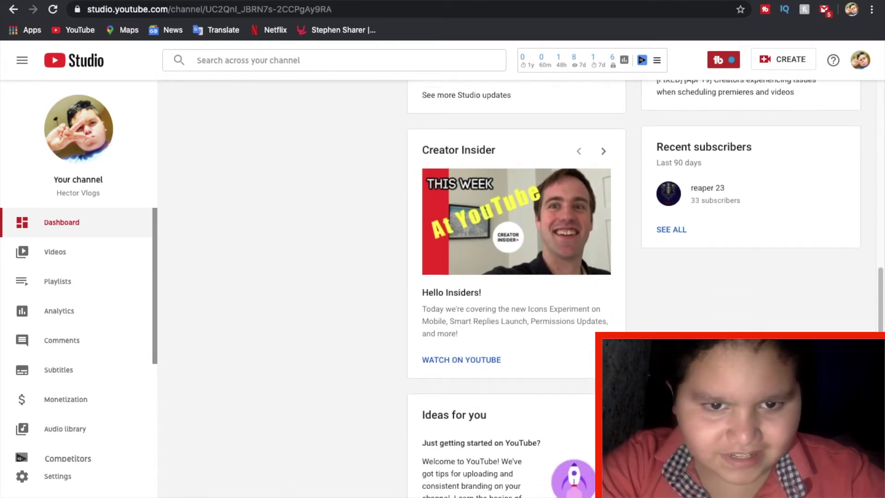
scroll(516, 288, up, 9)
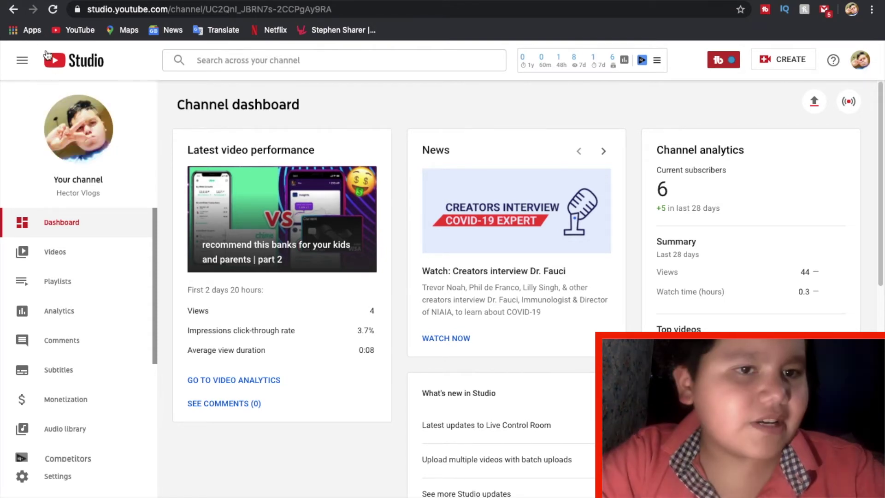
- Return to the YouTube home page and reopen YouTube Studio from the account options
click(14, 9)
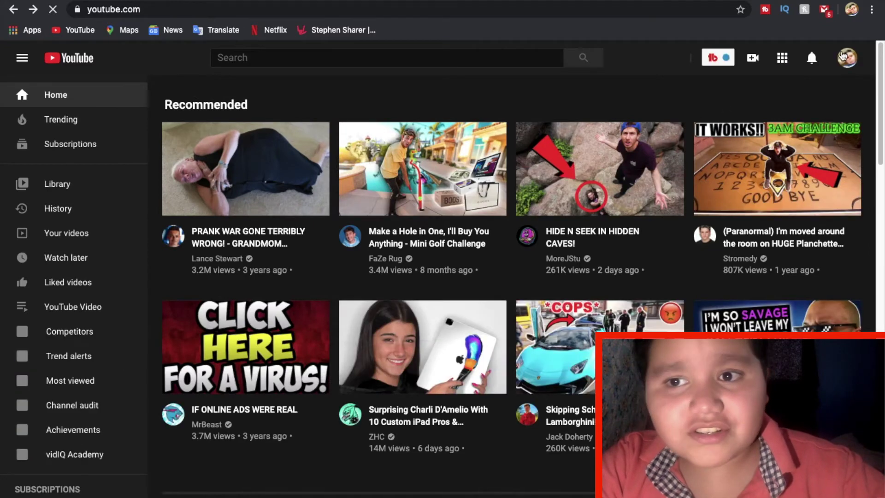
click(848, 58)
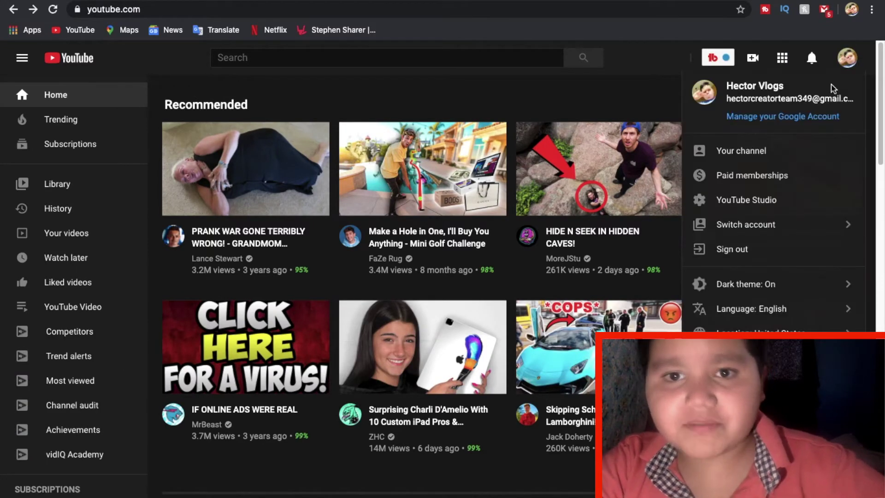
click(765, 201)
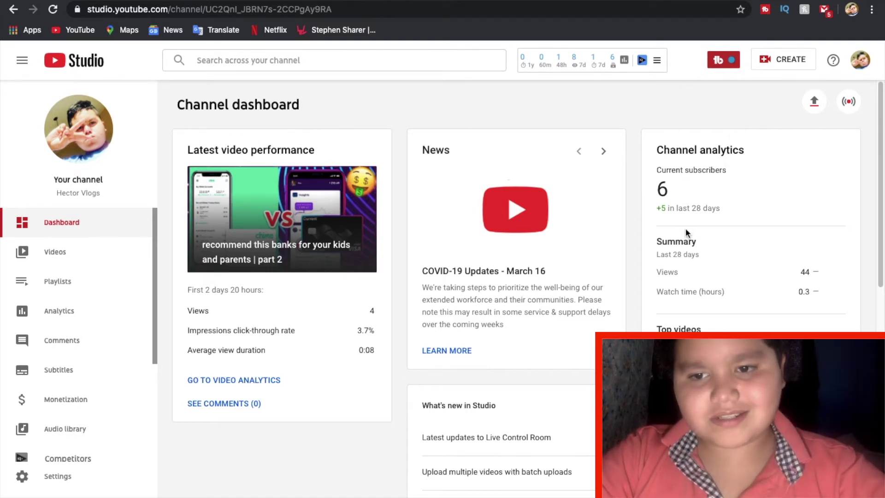
- Examine the dashboard's analytics summary, top videos, known issues and recent subscribers
scroll(700, 321, down, 3)
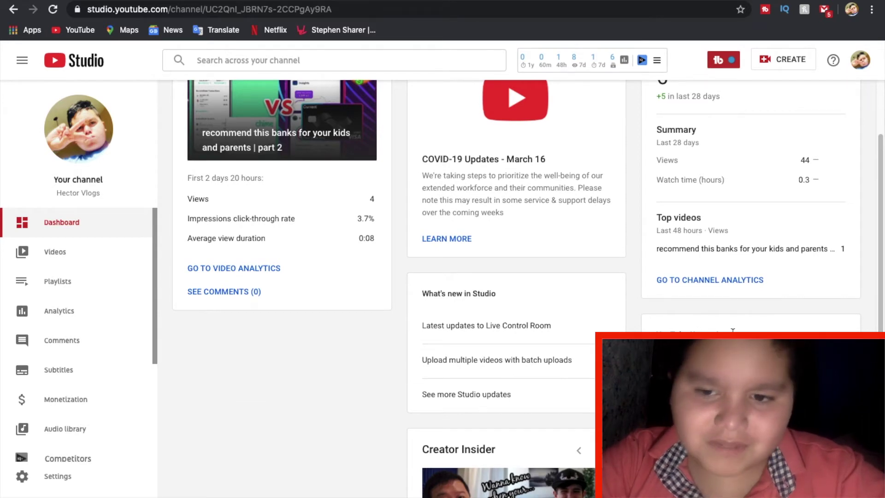
scroll(735, 331, down, 1)
scroll(629, 258, down, 3)
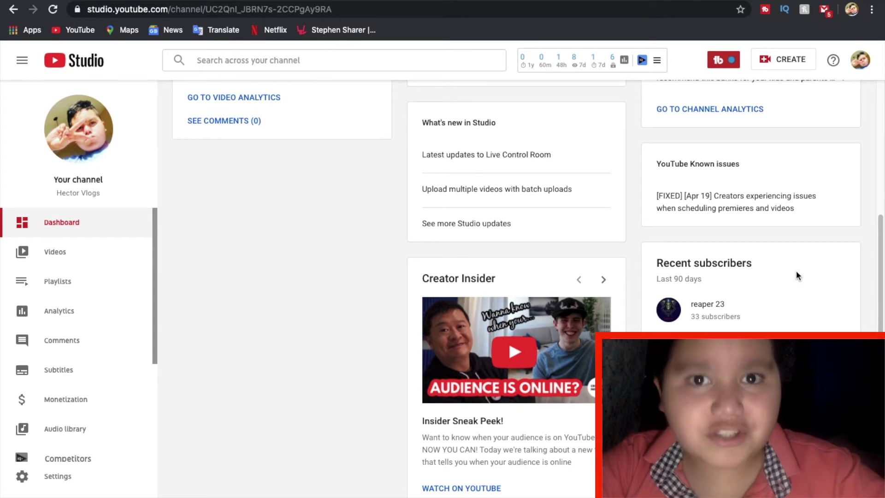
scroll(707, 300, up, 3)
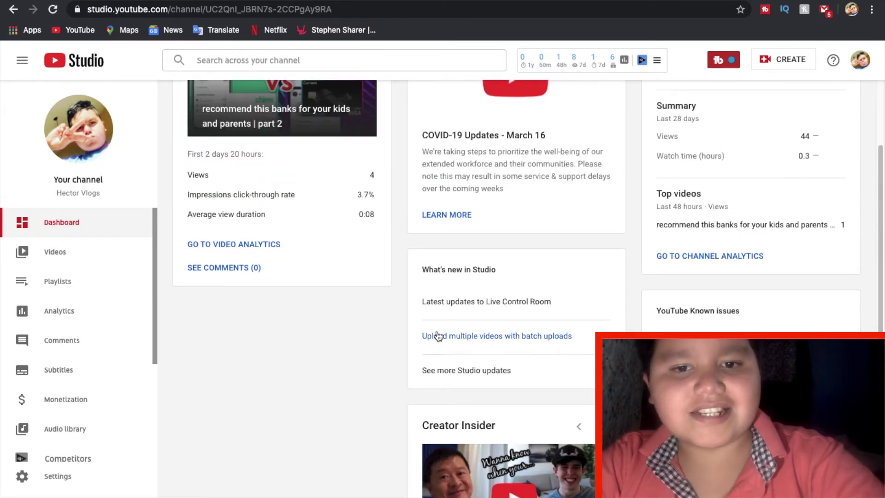
- Open the channel's video list, select all listed videos to view the bulk edit options, and clear the selection
click(72, 254)
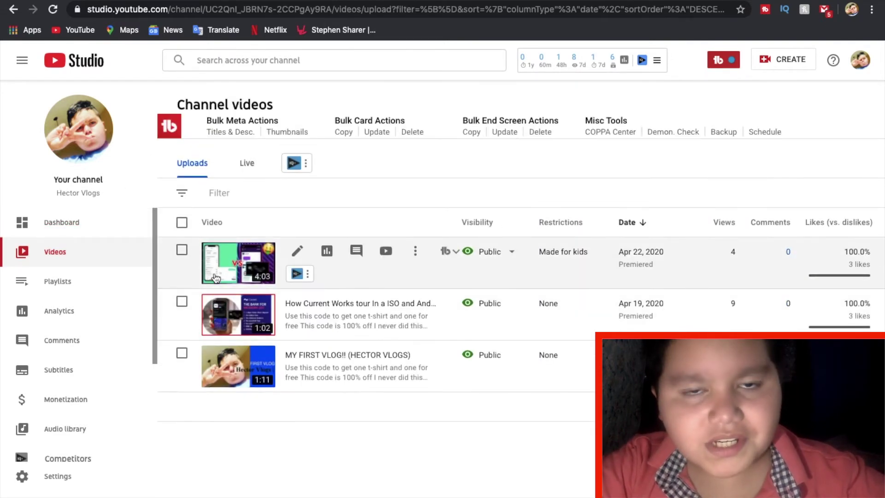
click(182, 223)
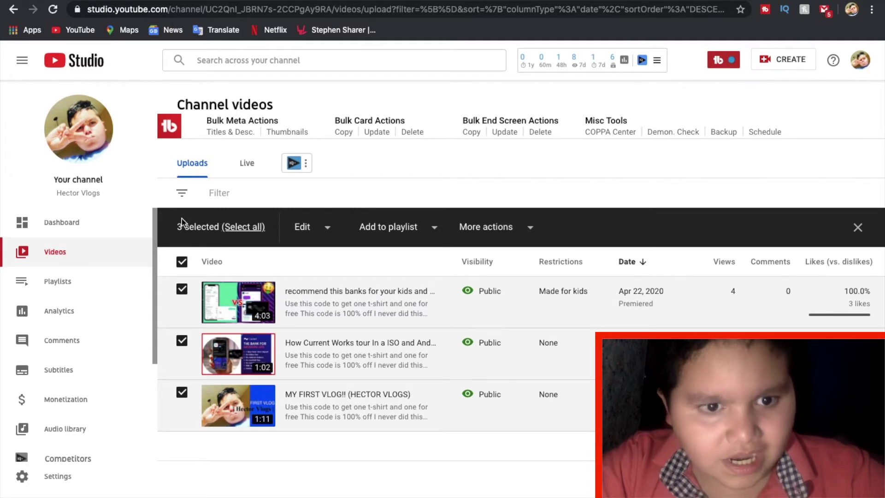
click(321, 229)
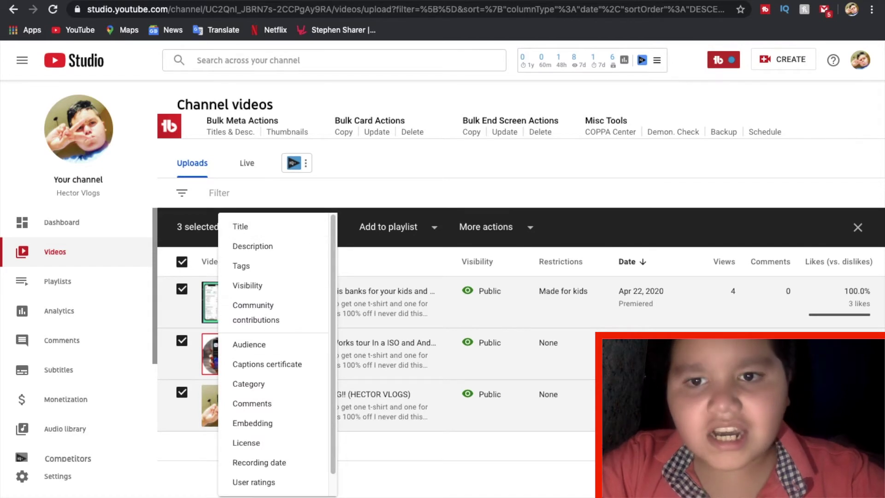
click(621, 173)
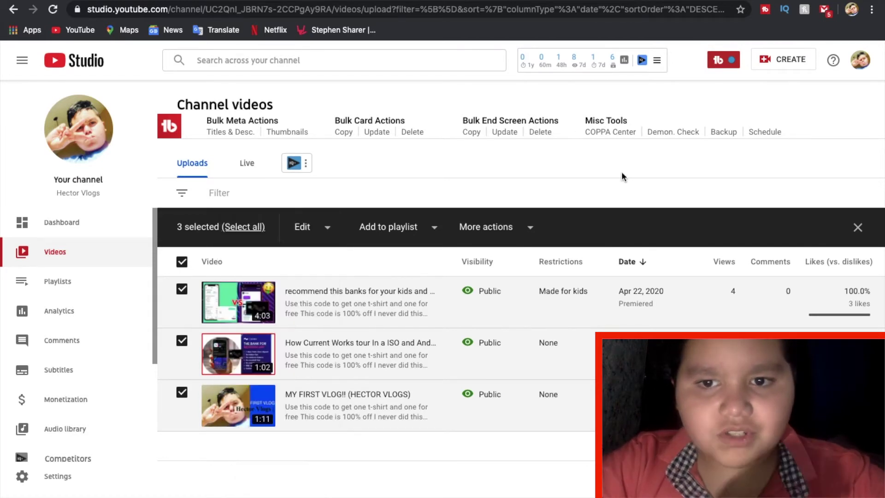
click(857, 226)
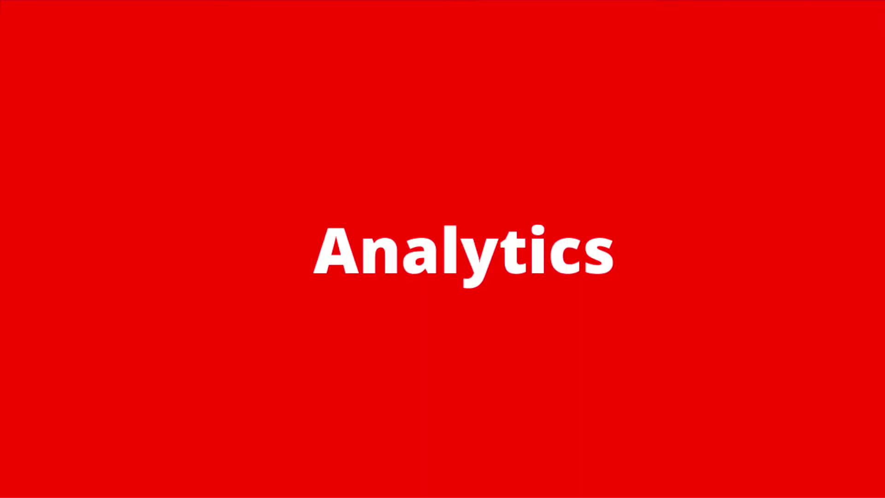
- Review the channel analytics for Reach, Engagement and Audience, and return to the Overview
click(59, 310)
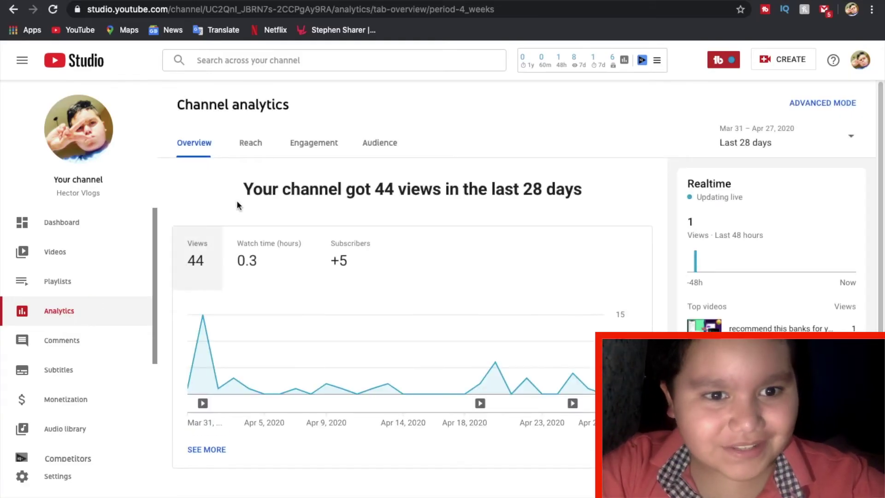
click(259, 144)
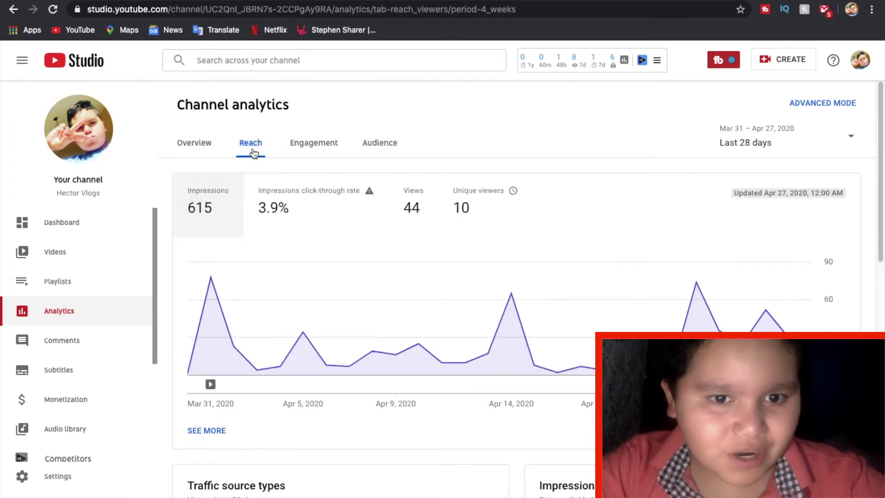
click(198, 219)
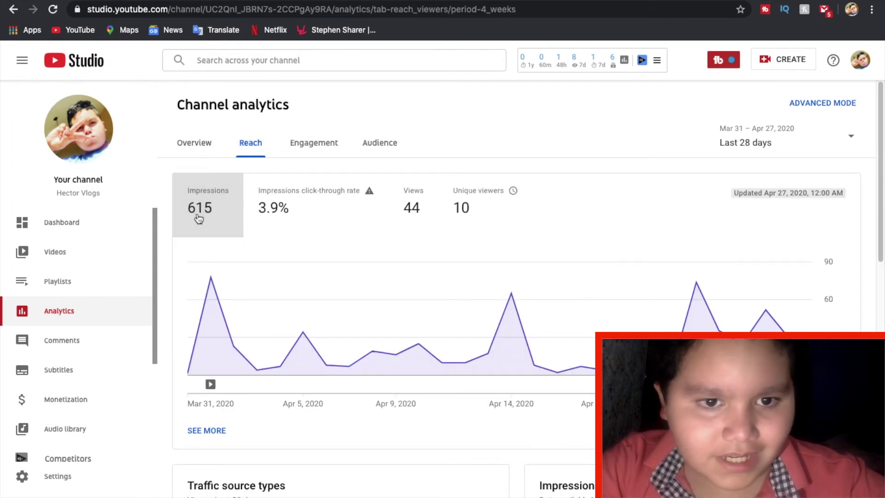
click(320, 146)
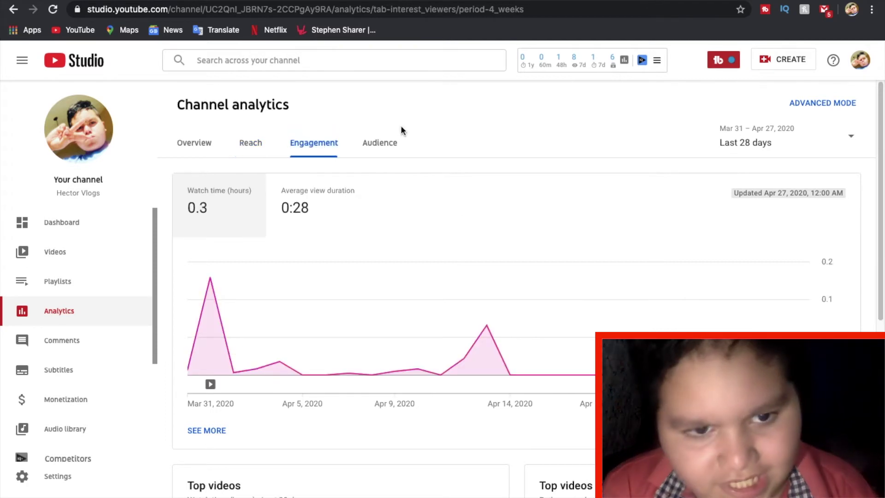
click(381, 144)
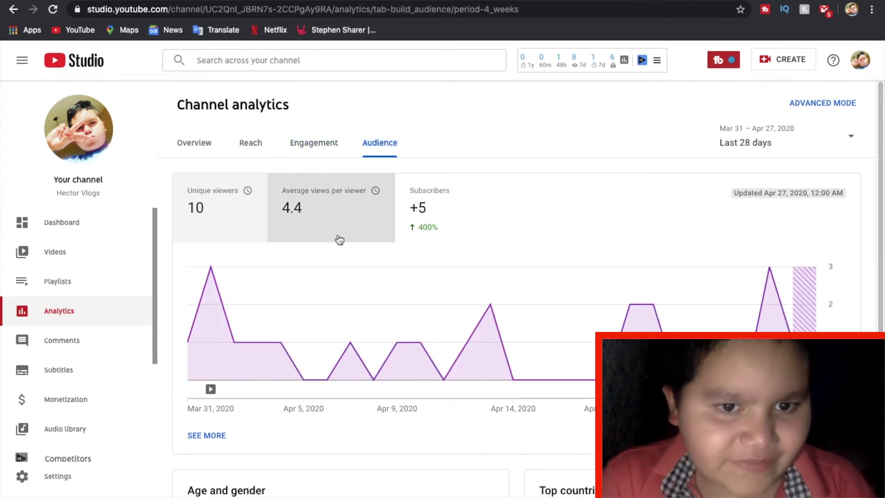
click(192, 147)
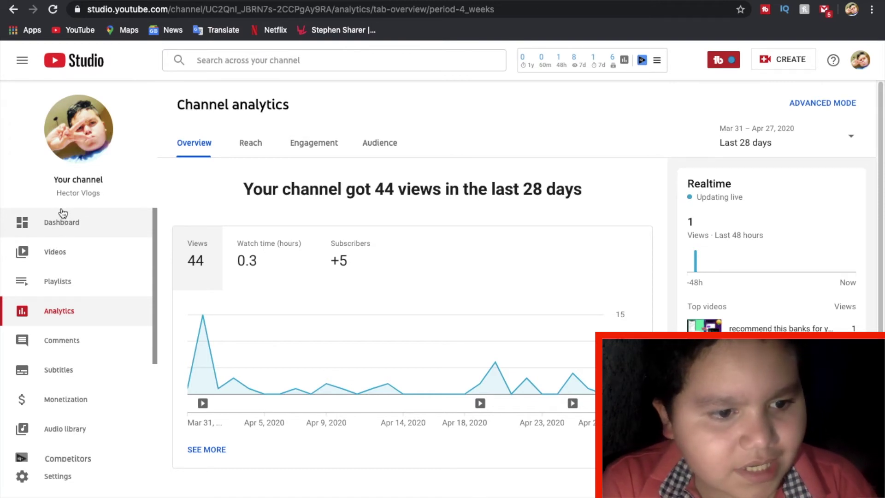
- View the channel's published comments and the channel monetization requirements
click(76, 342)
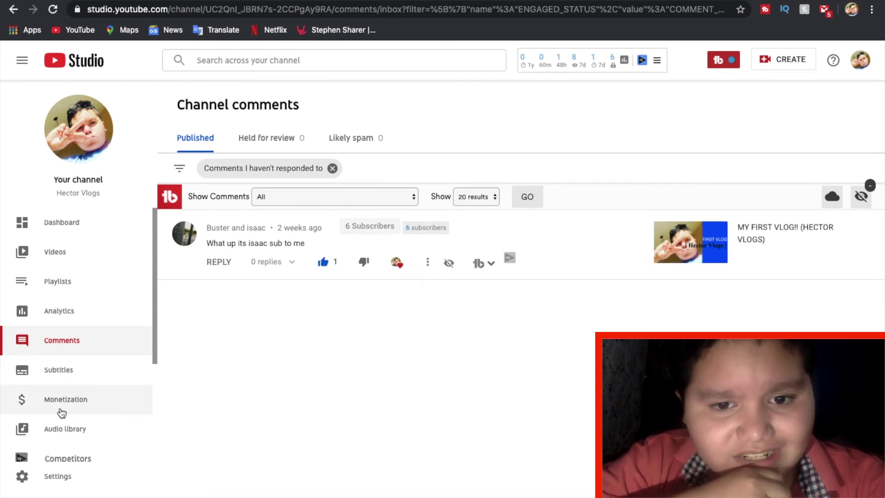
scroll(65, 442, down, 3)
click(74, 240)
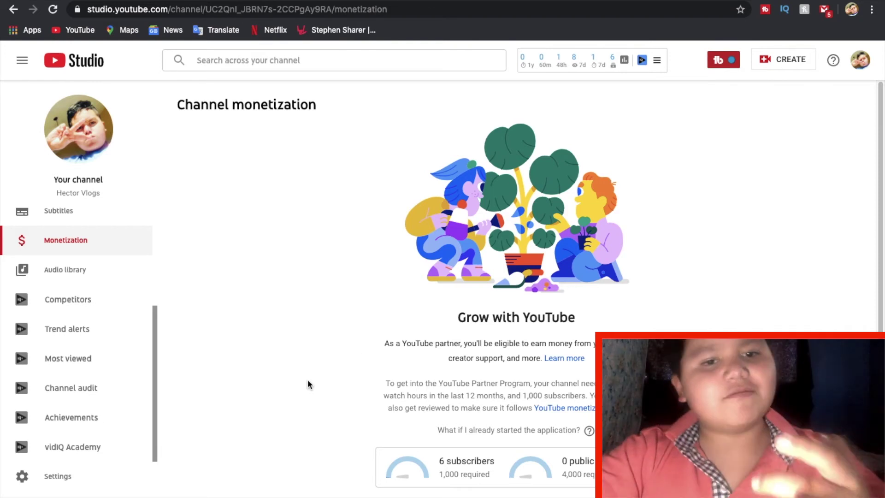
- Open the Studio settings and review the channel's basic info, advanced settings, branding and feature eligibility
click(69, 479)
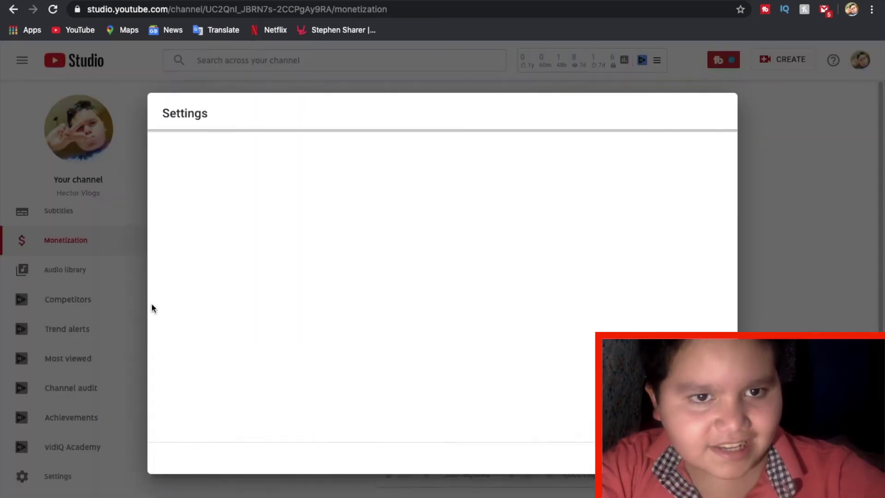
click(259, 186)
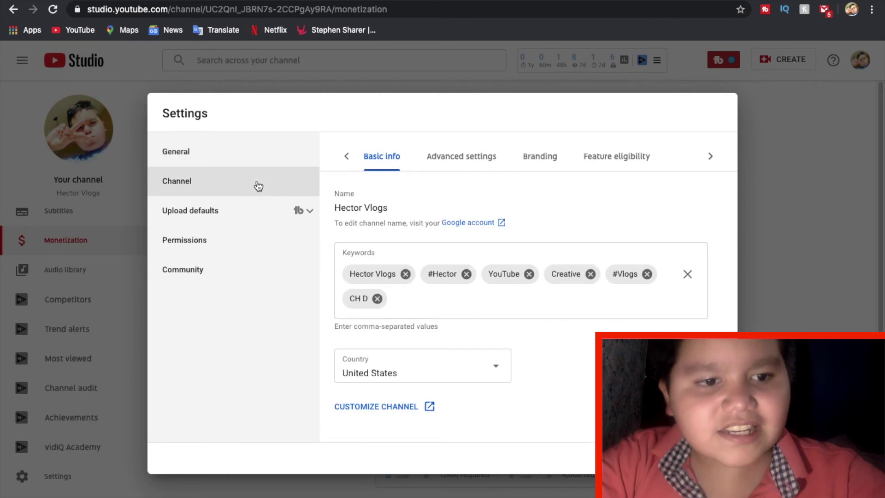
click(417, 165)
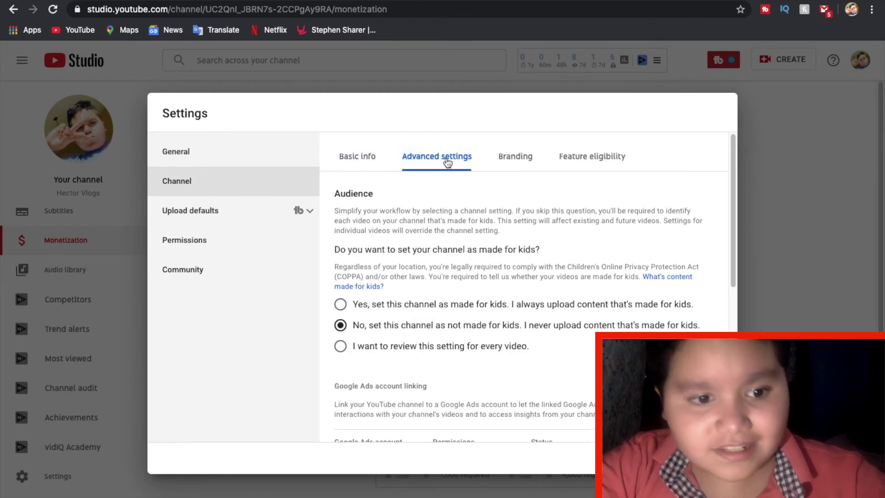
click(506, 161)
click(586, 157)
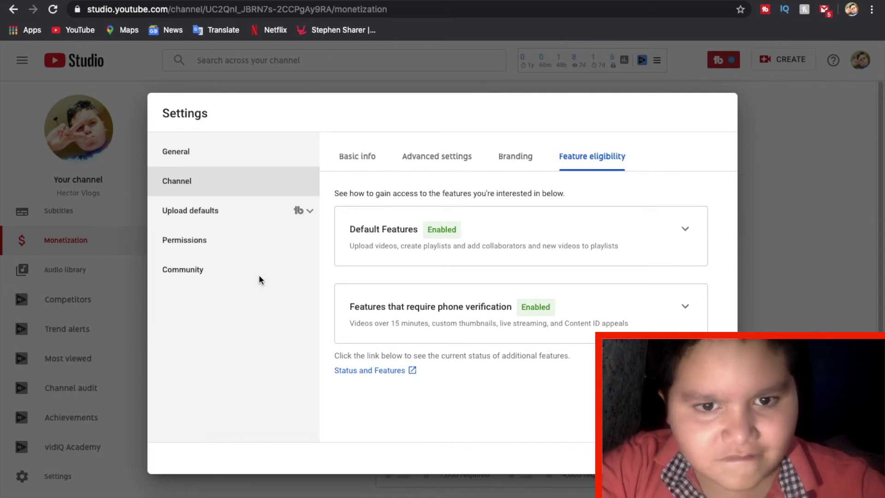
- Check the default title and description in the upload defaults, and view the channel's permissions
click(206, 212)
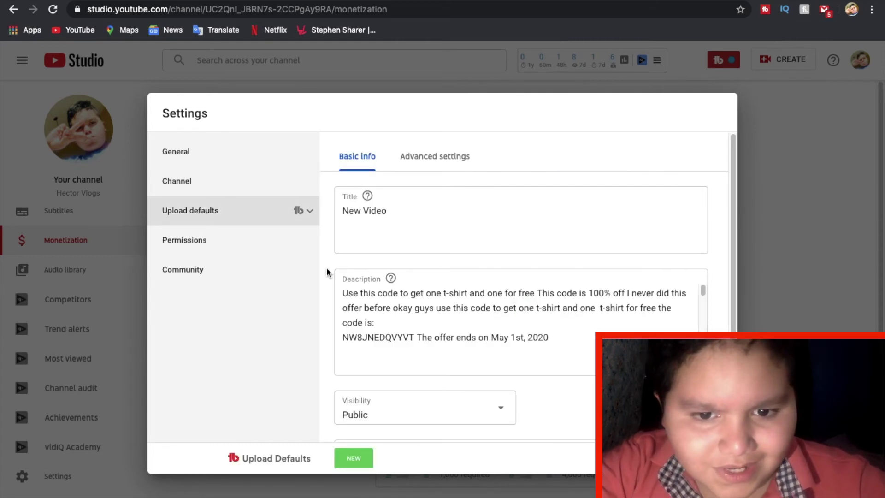
scroll(471, 330, down, 4)
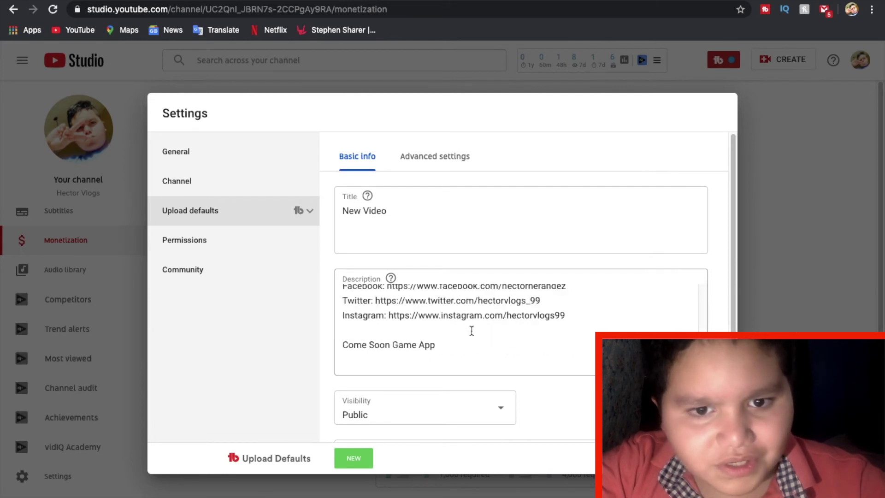
click(243, 244)
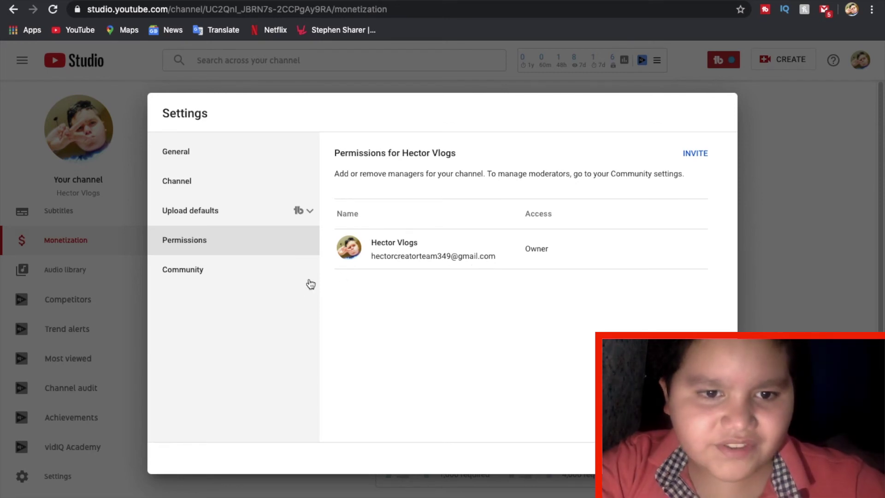
- Review the automated filters in the Community settings, including hidden users, blocked words and link blocking, and close the settings
click(242, 265)
scroll(408, 360, down, 3)
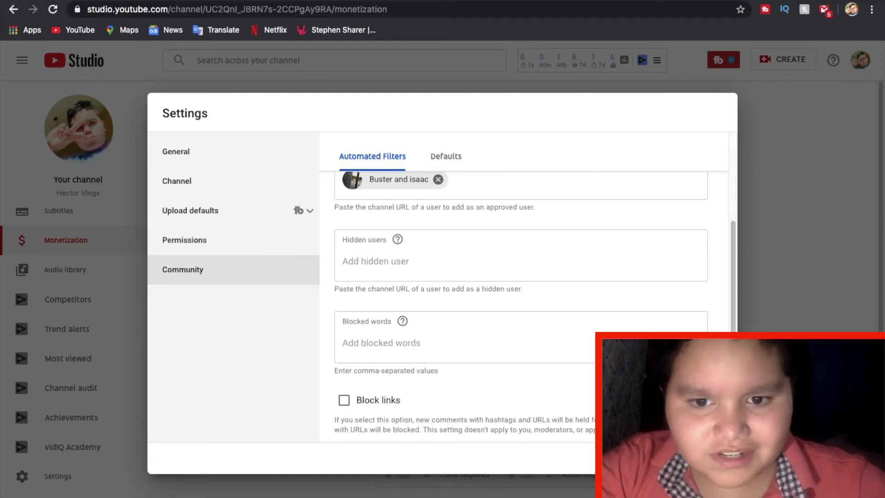
key(Escape)
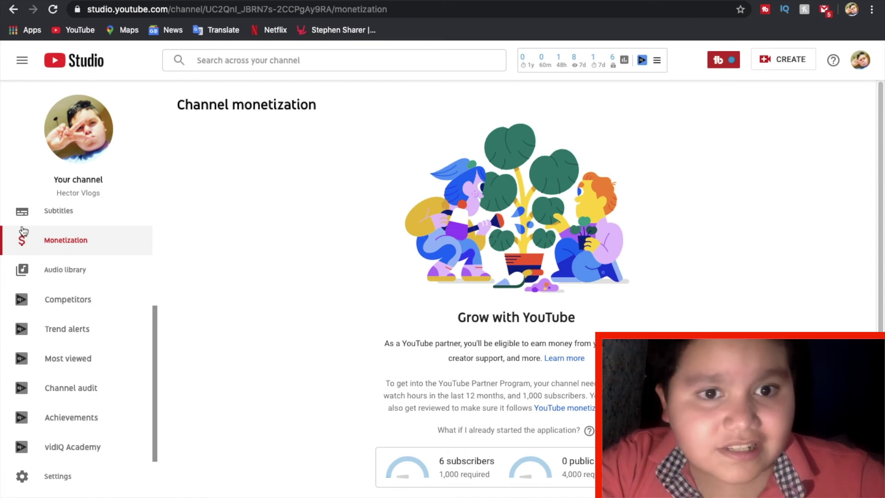
- Look through the Studio sections, return to the channel dashboard and open the channel's public YouTube page
scroll(53, 276, up, 3)
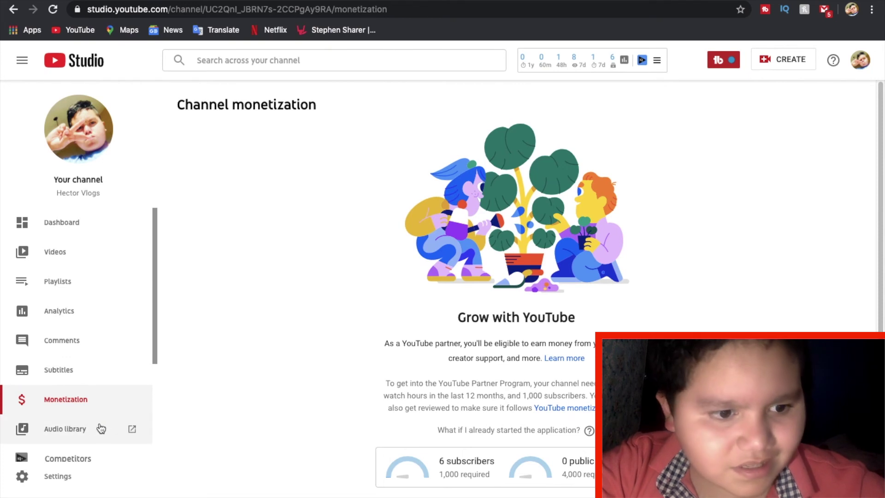
scroll(81, 415, down, 3)
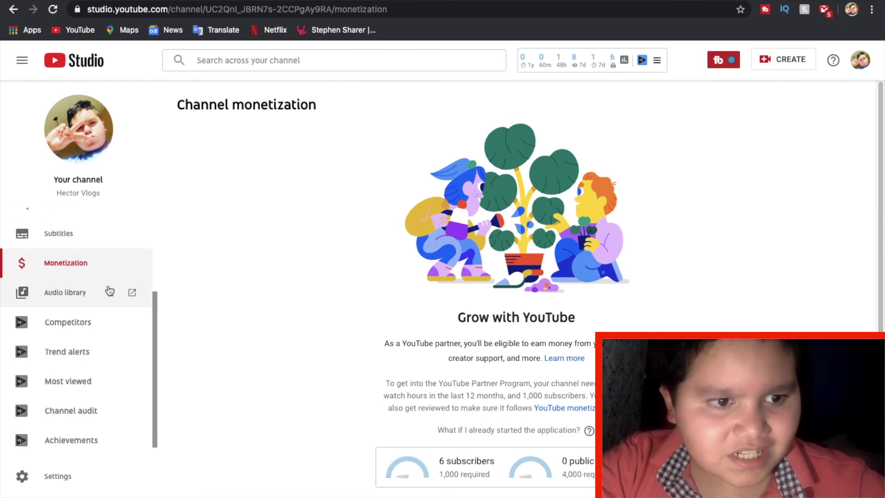
scroll(109, 276, up, 3)
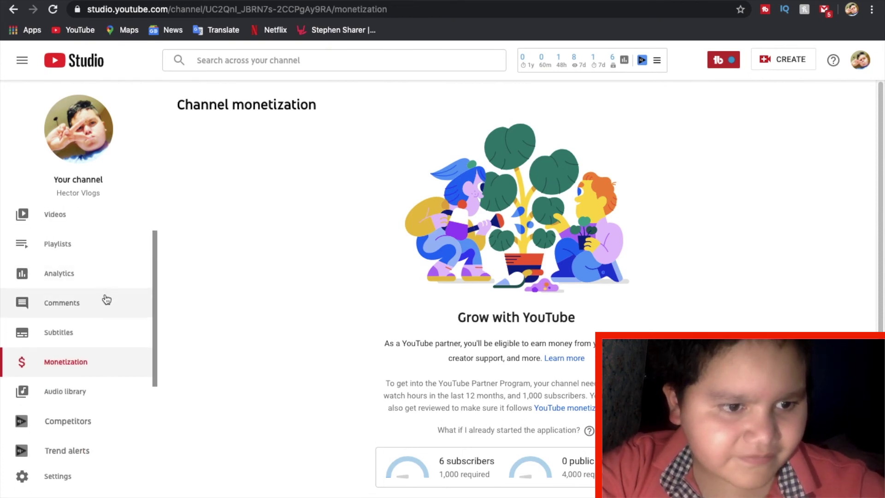
scroll(71, 276, up, 2)
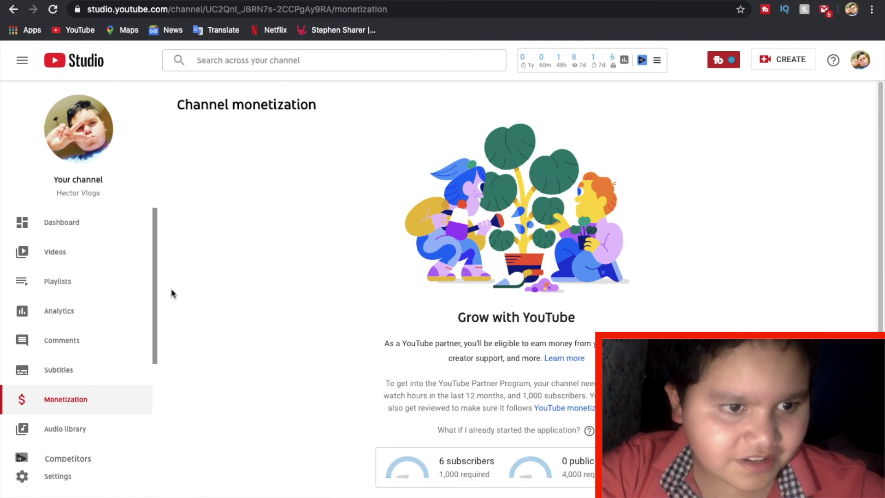
click(60, 221)
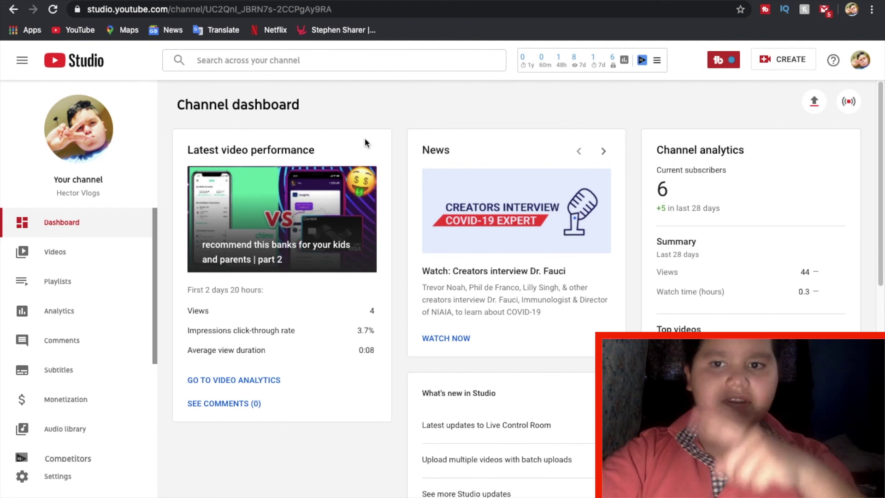
click(77, 138)
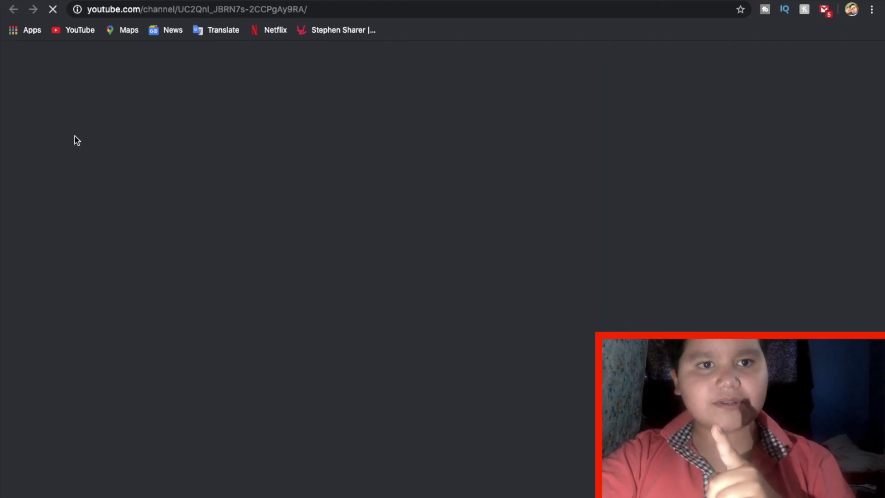